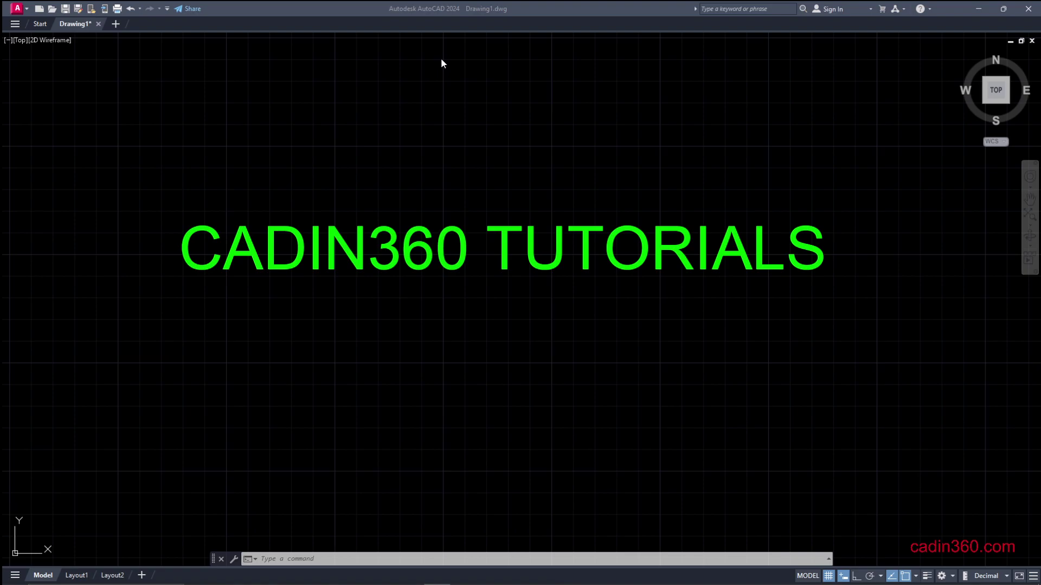
text(RIBBON)
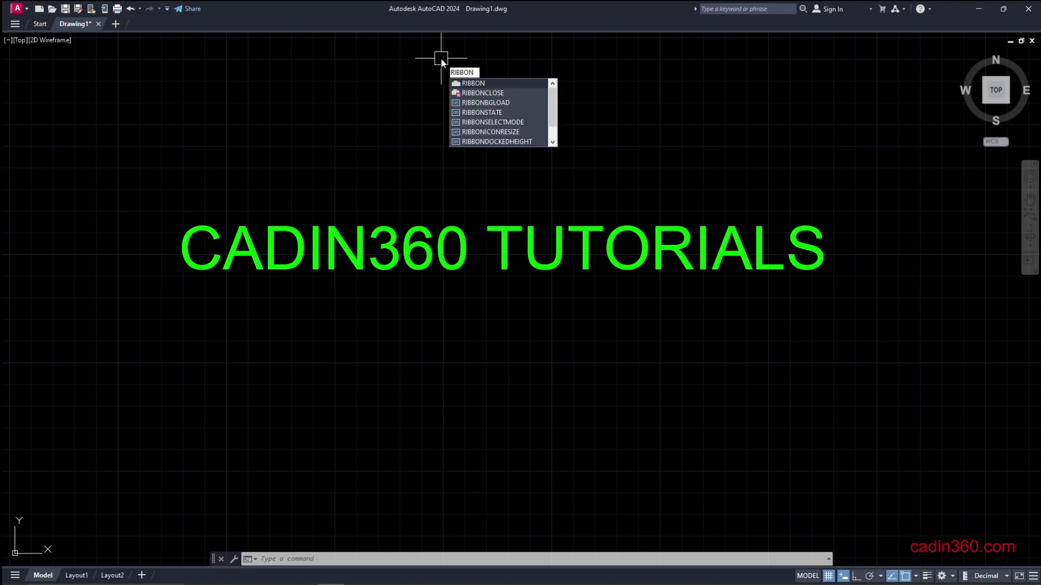
Run the RIBBON command to restore the Home ribbon above the drawing.
key(Return)
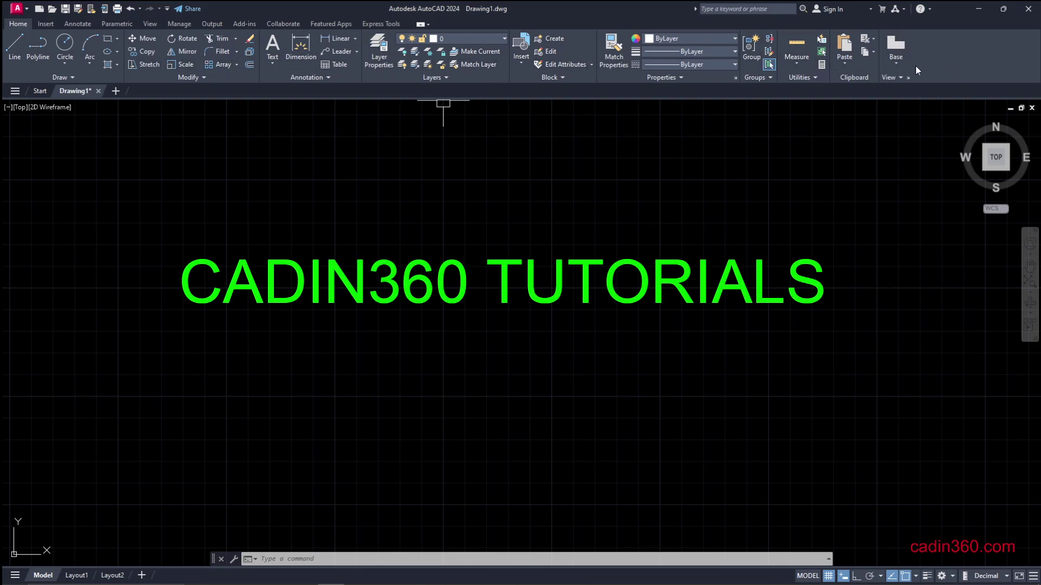
click(428, 24)
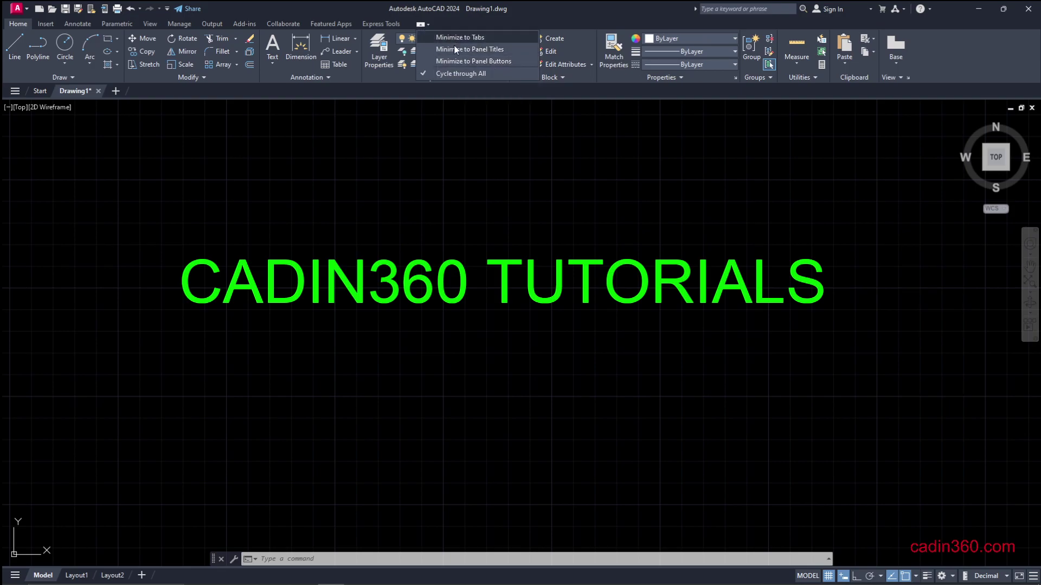
click(421, 27)
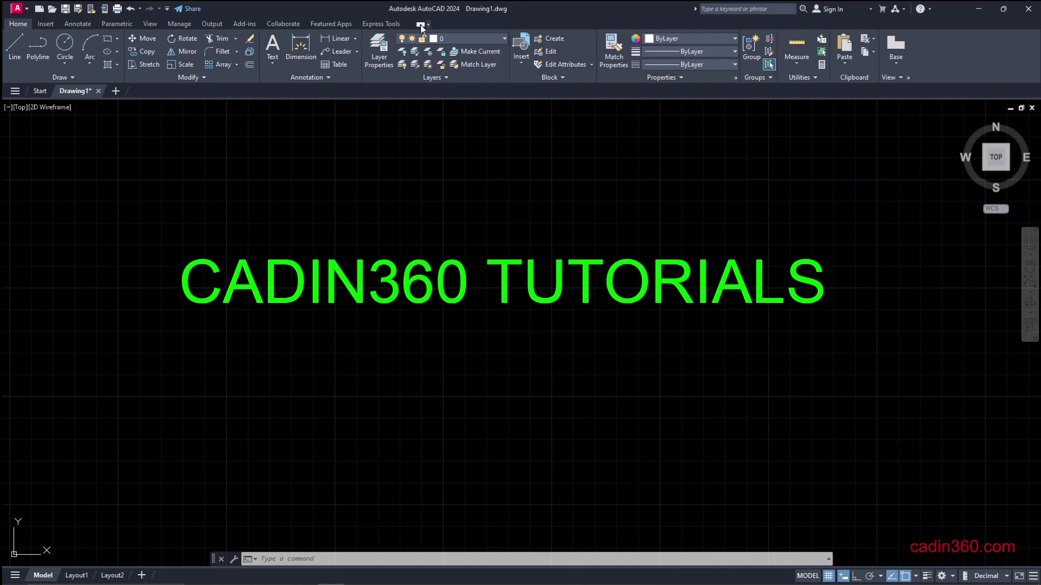
click(420, 27)
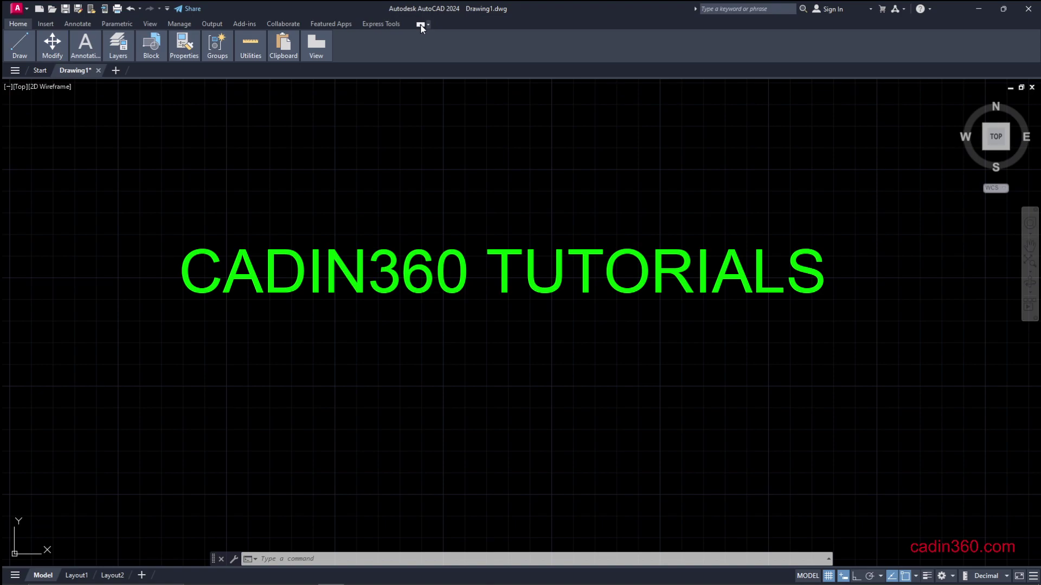
click(420, 27)
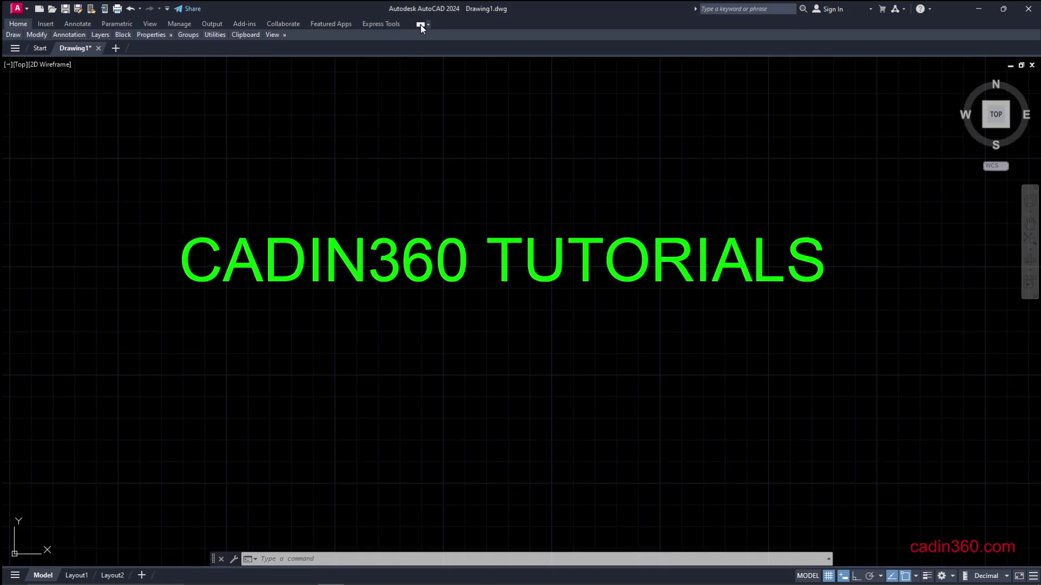
click(420, 27)
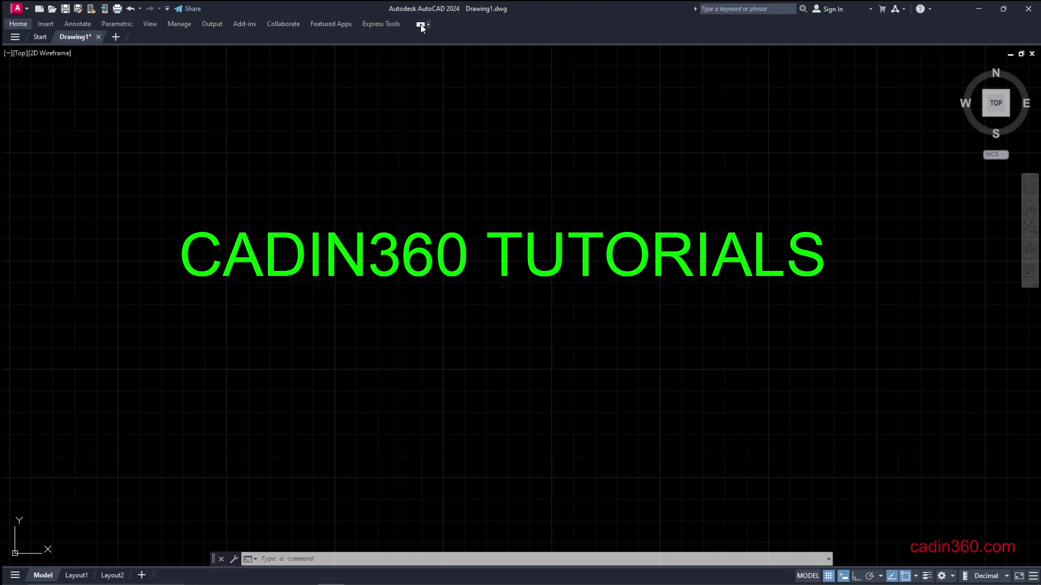
click(421, 27)
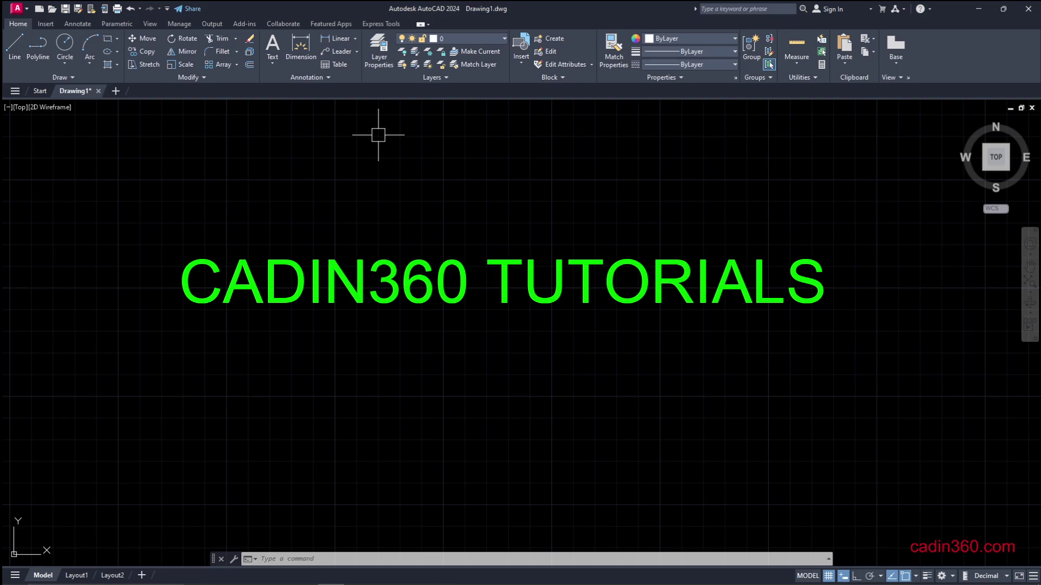
text(R)
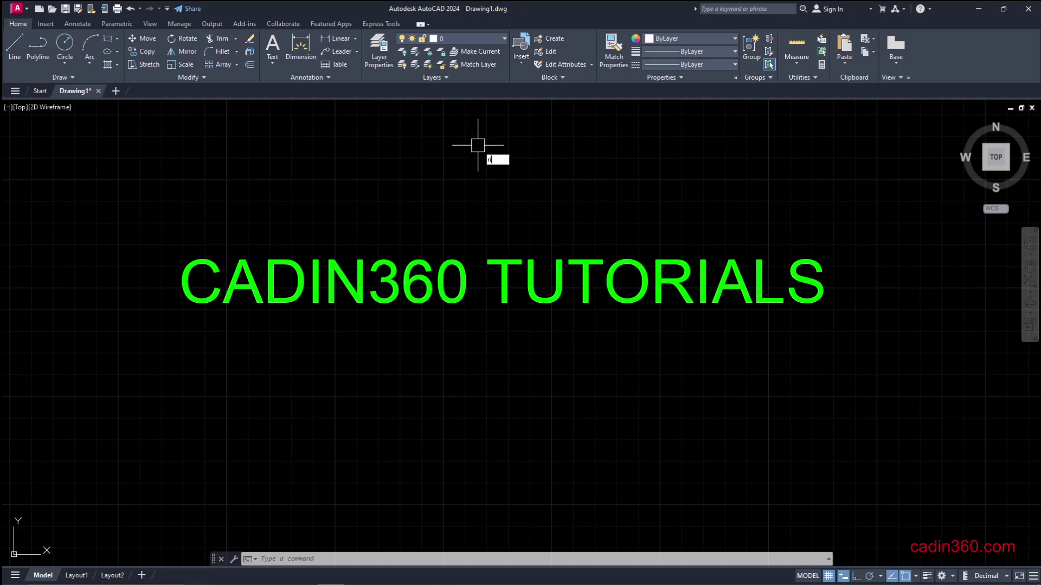
text(IB)
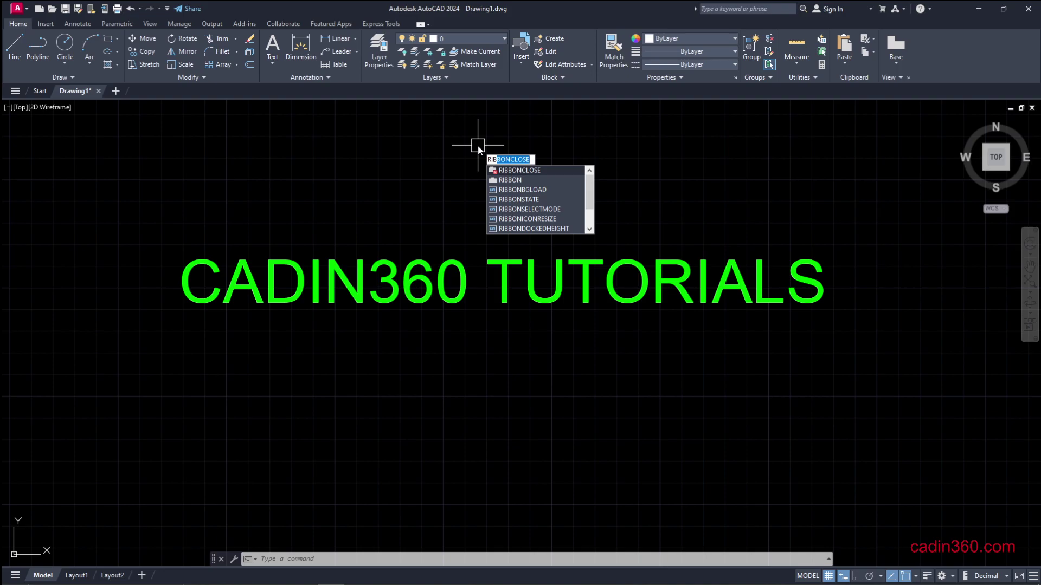
Run RIBBONCLOSE to hide the ribbon above the CADIN360 TUTORIALS drawing.
key(Return)
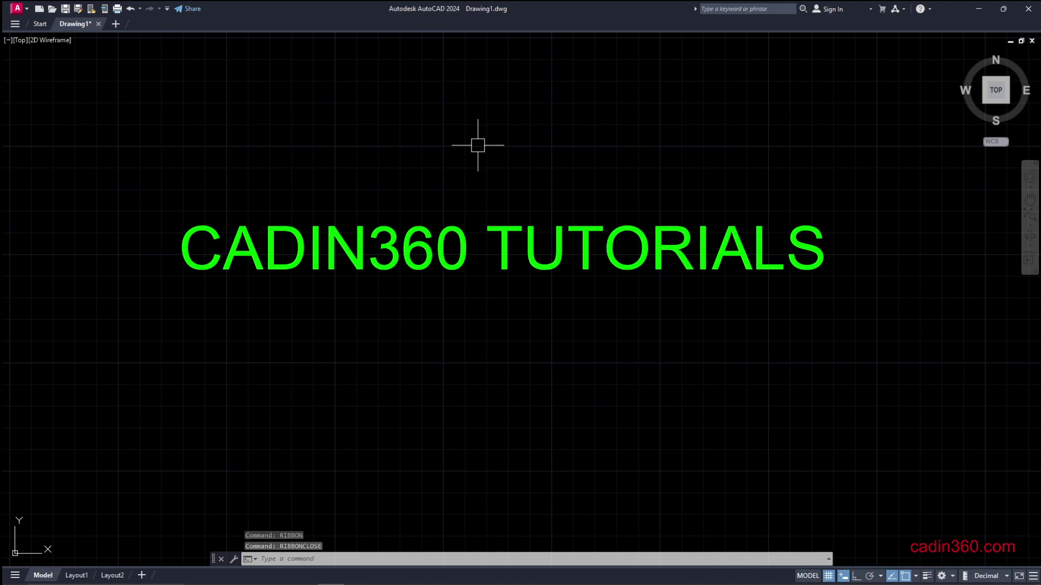
text(Rbb)
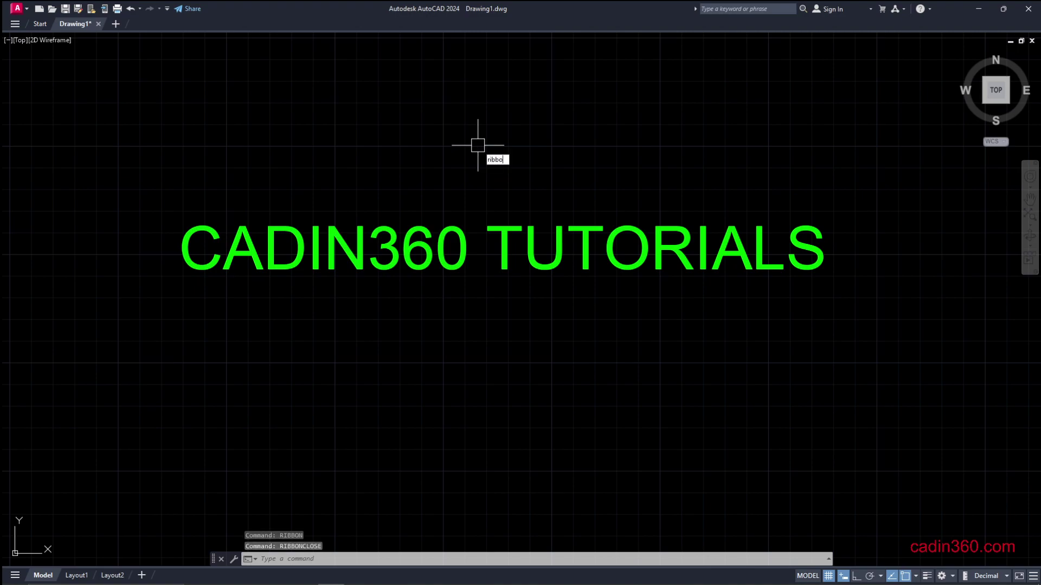
text(o)
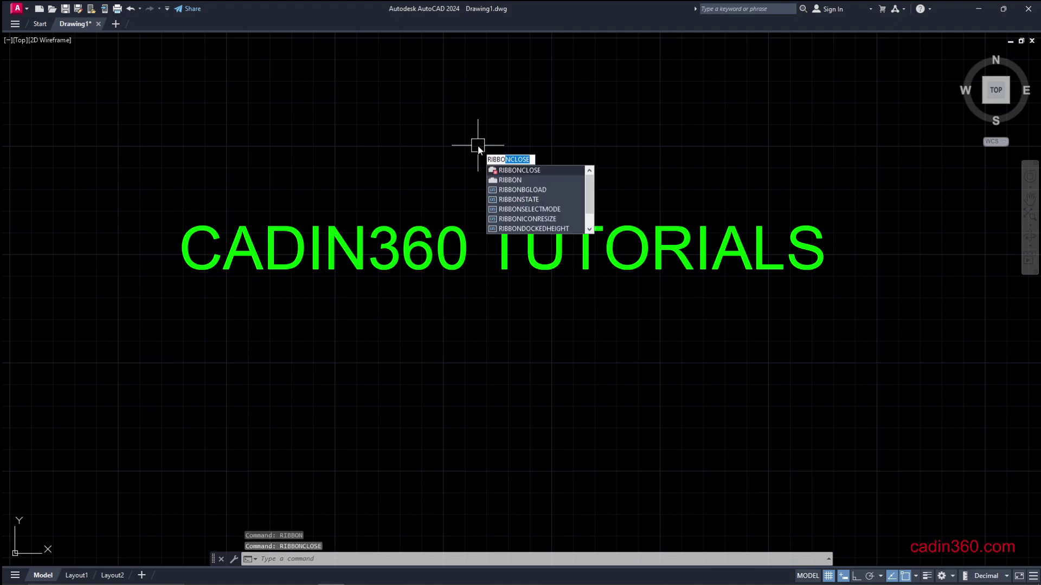
text(nc)
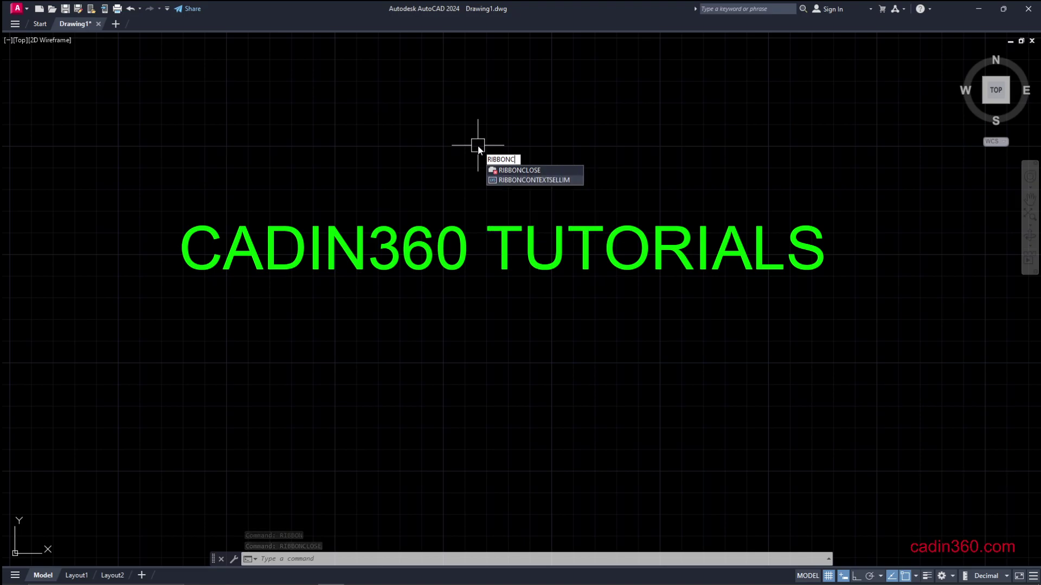
Fix the mistyped command name and run RIBBON to show the Home ribbon again.
key(BackSpace)
key(Return)
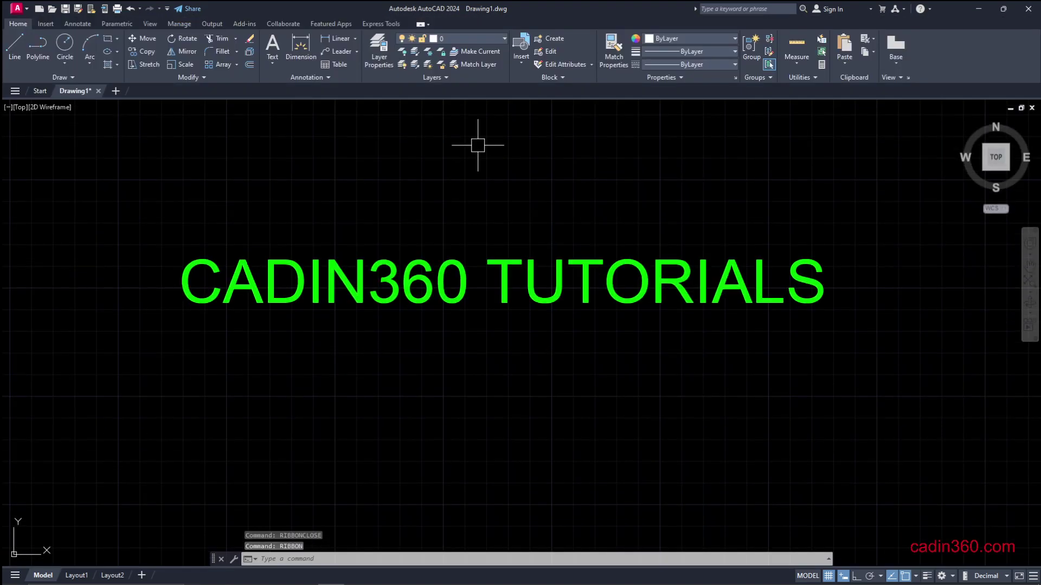